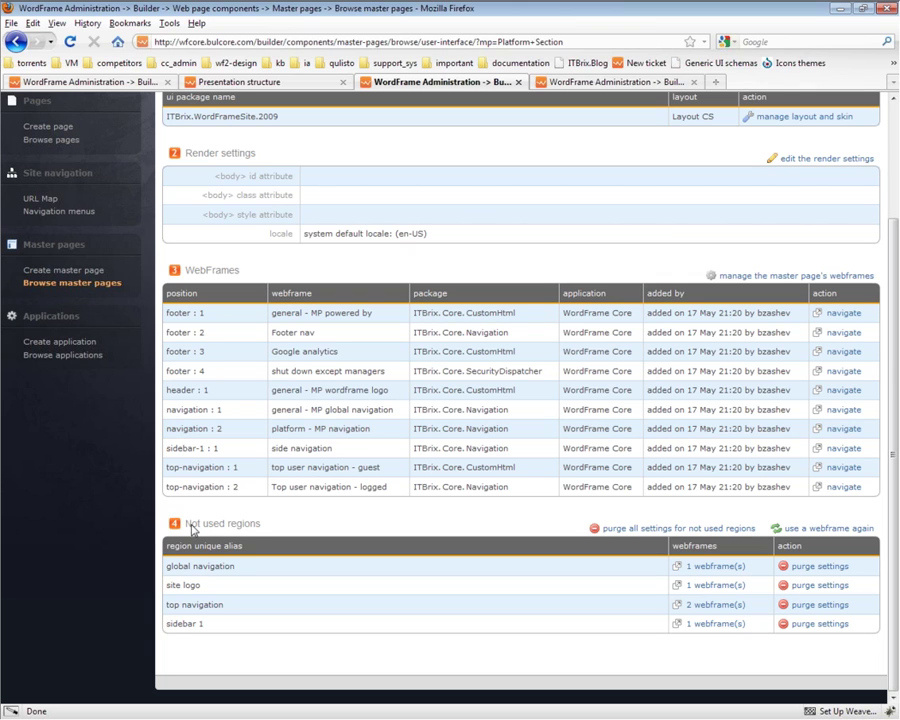
Review the Platform Section master page's unused regions and layout, and its general settings and metadata
{"action": "left_click_drag", "start_coordinate": [172, 567], "coordinate": [258, 575]}
{"action": "left_click", "coordinate": [258, 575]}
{"action": "left_click_drag", "start_coordinate": [722, 123], "coordinate": [671, 120]}
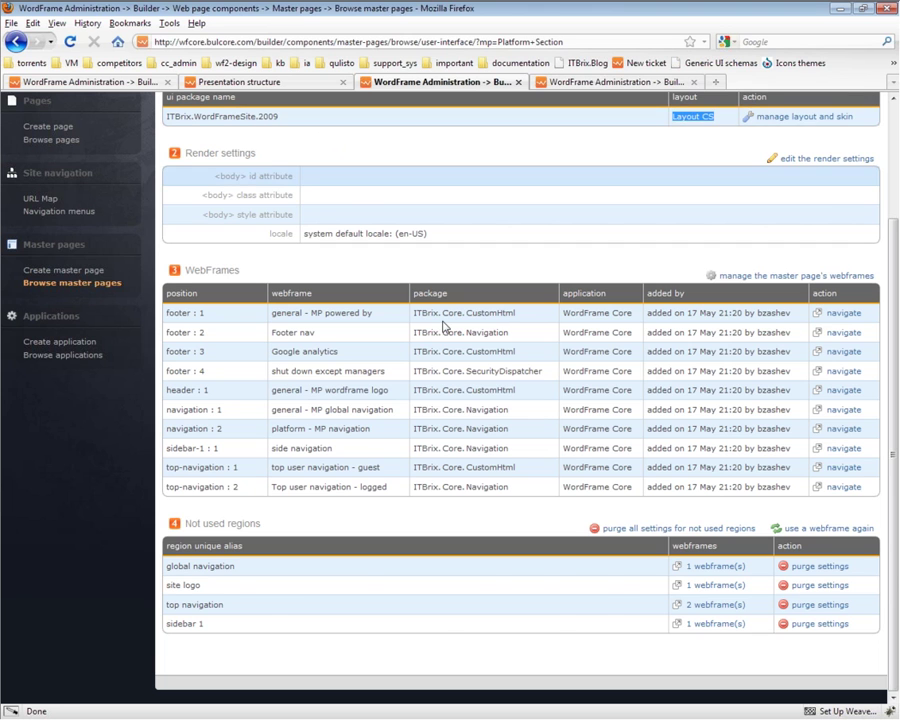
{"action": "scroll", "coordinate": [296, 177], "scroll_direction": "up", "scroll_amount": 3}
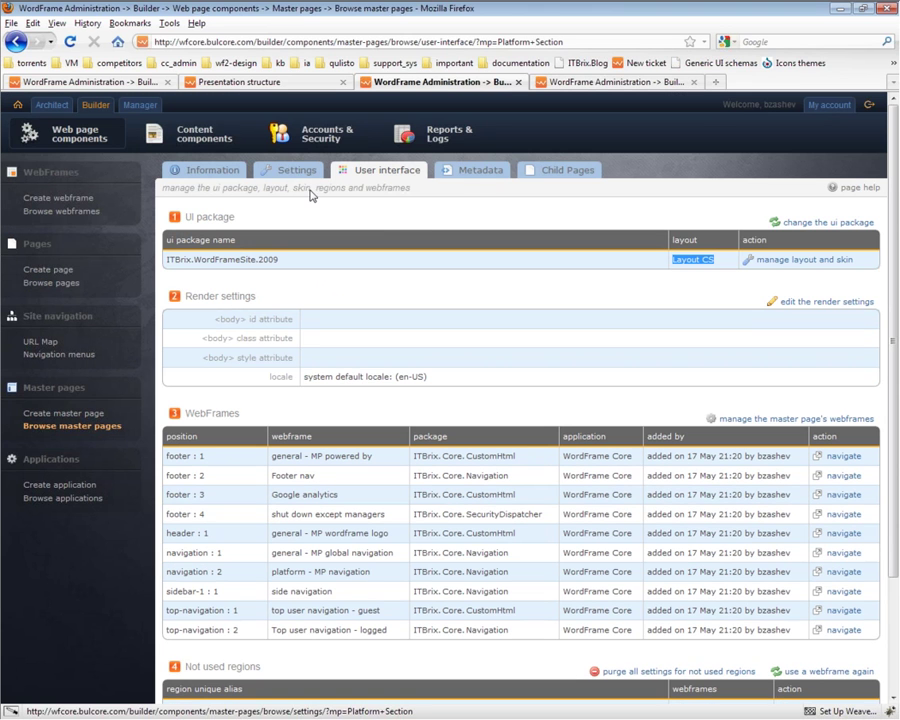
{"action": "left_click", "coordinate": [310, 191]}
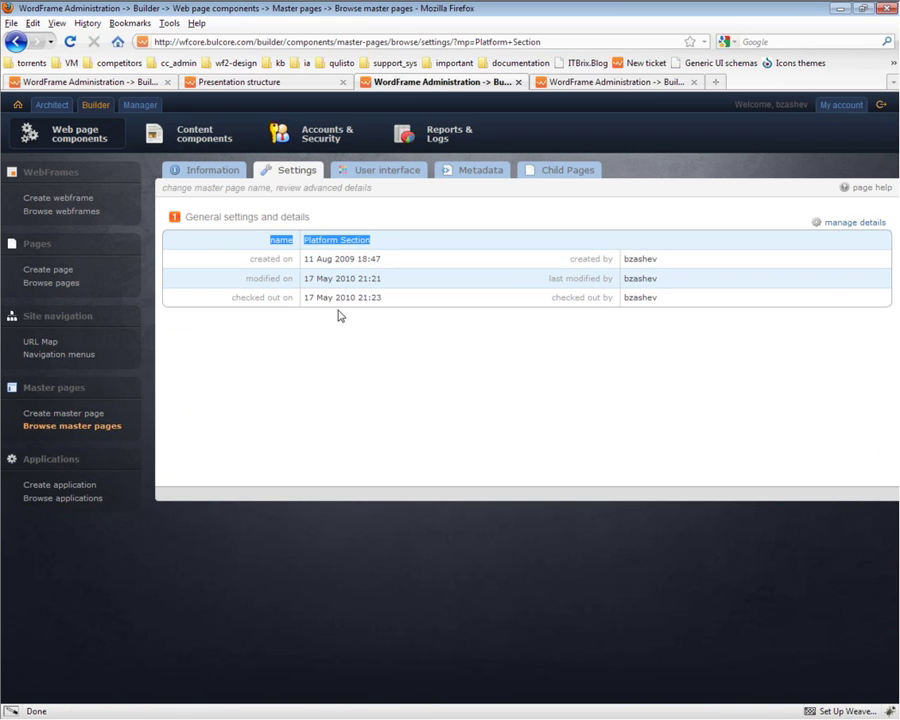
{"action": "left_click", "coordinate": [402, 223]}
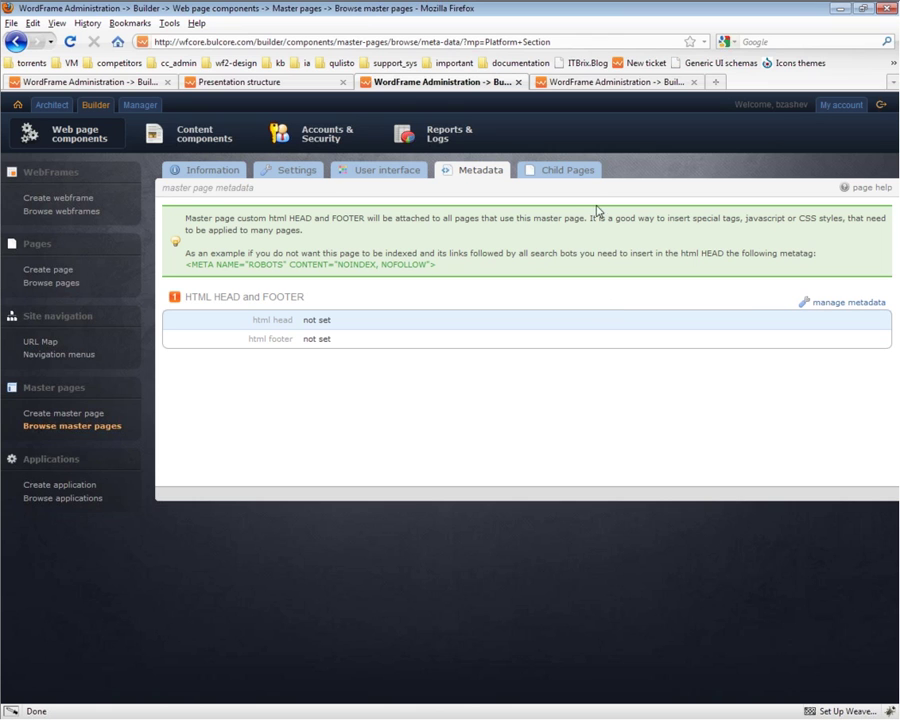
Show the master page's child pages with a larger page size to view more rows at once
{"action": "left_click", "coordinate": [582, 174]}
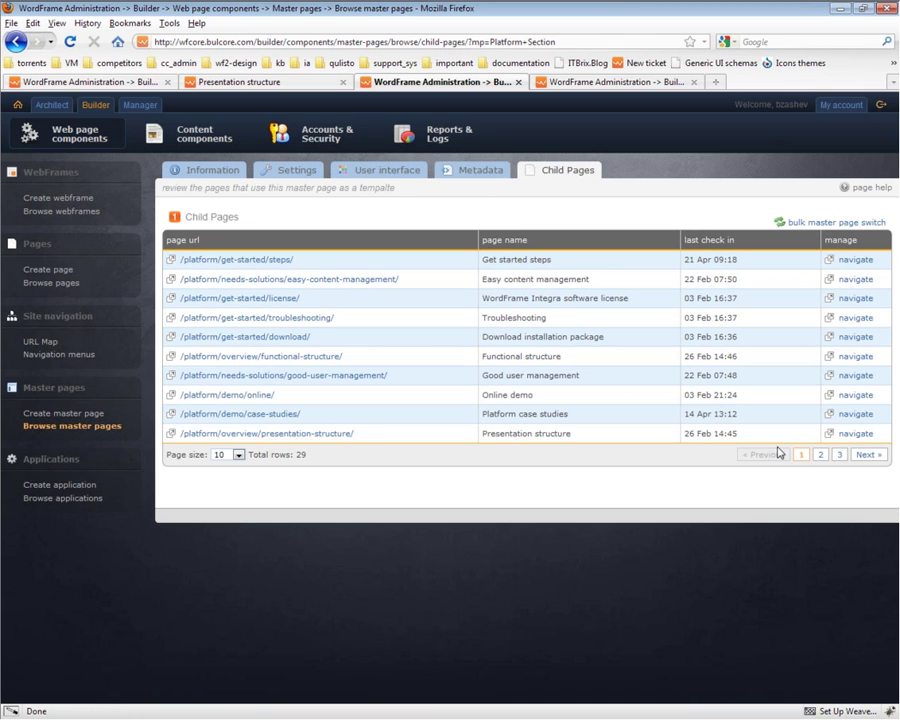
{"action": "left_click", "coordinate": [237, 456]}
{"action": "left_click", "coordinate": [233, 492]}
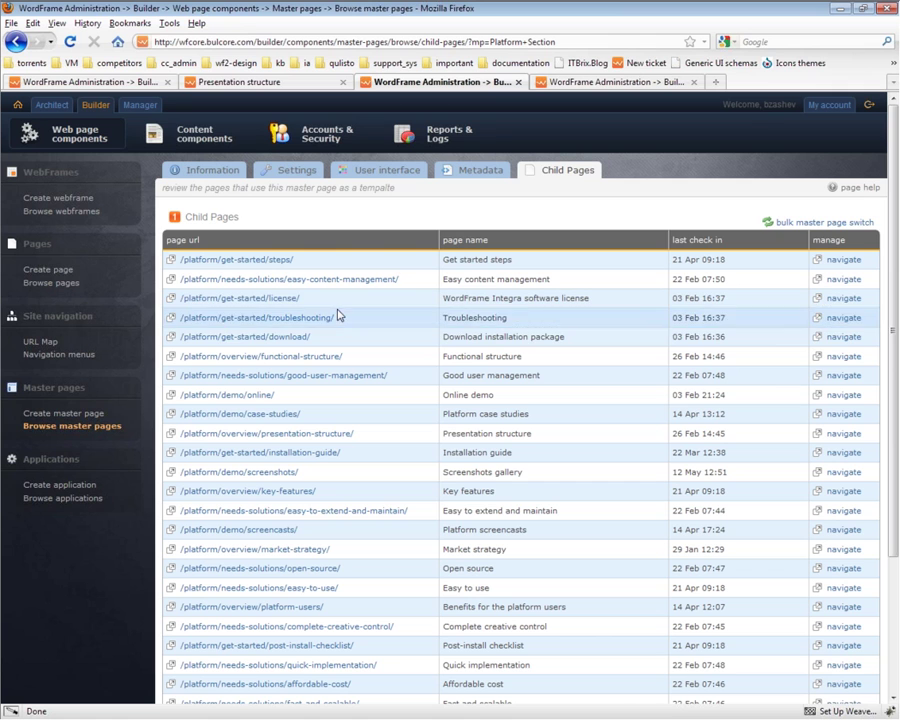
Examine the master page's custom HTML HEAD and HTML FOOTER fields, then leave without saving
{"action": "left_click", "coordinate": [489, 184]}
{"action": "left_click", "coordinate": [848, 306]}
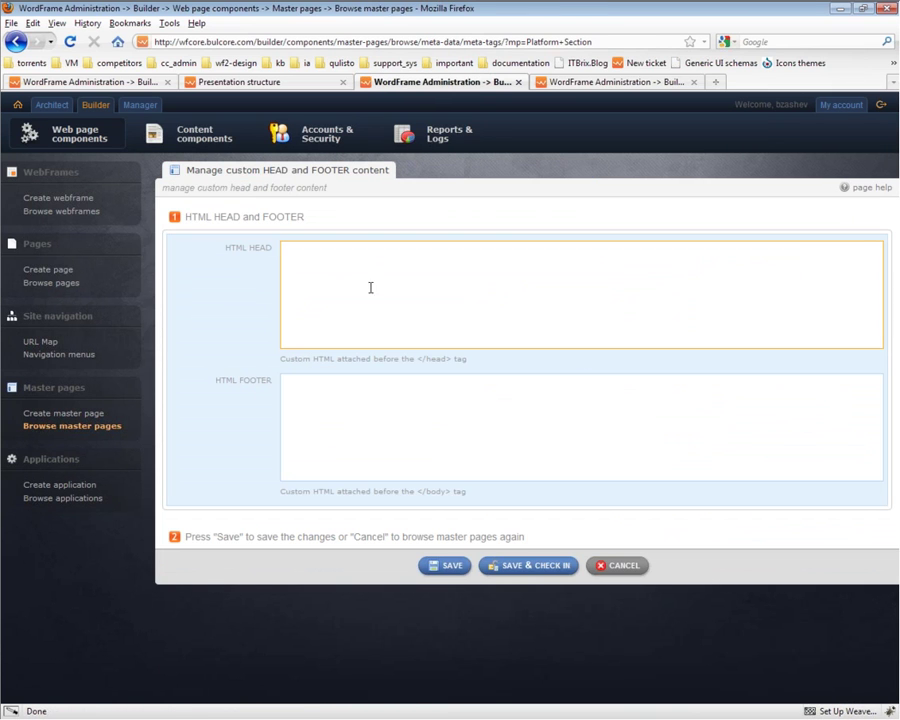
{"action": "left_click", "coordinate": [398, 426]}
{"action": "left_click", "coordinate": [596, 567]}
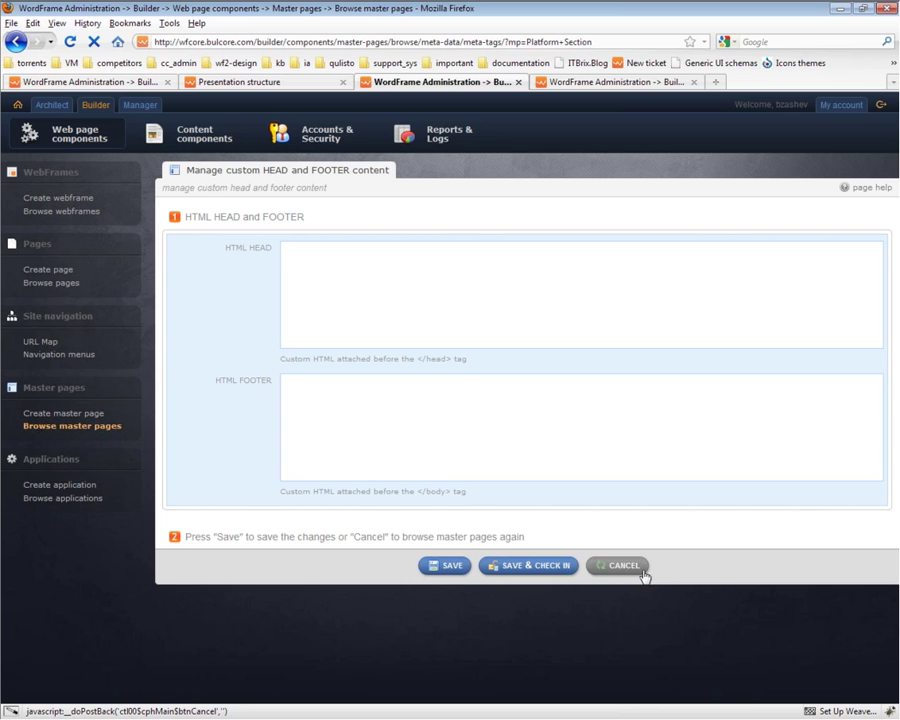
Copy the example tag <META NAME="ROBOTS" CONTENT="NOINDEX, NOFOLLOW"> into the master page's HTML HEAD and save without checking in
{"action": "left_click_drag", "start_coordinate": [463, 268], "coordinate": [201, 277]}
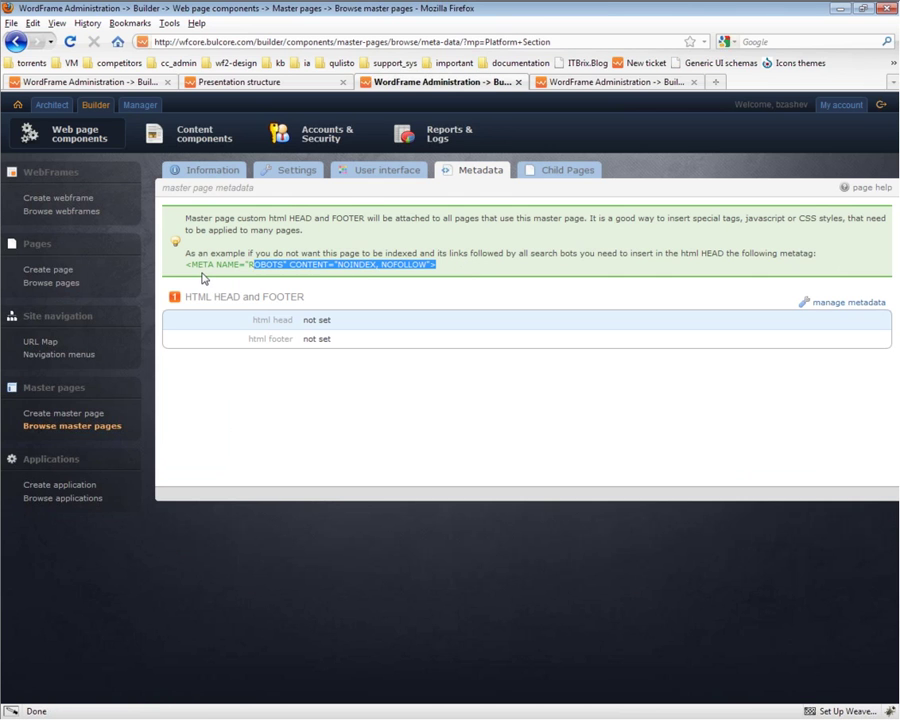
{"action": "right_click", "coordinate": [207, 257]}
{"action": "left_click", "coordinate": [238, 274]}
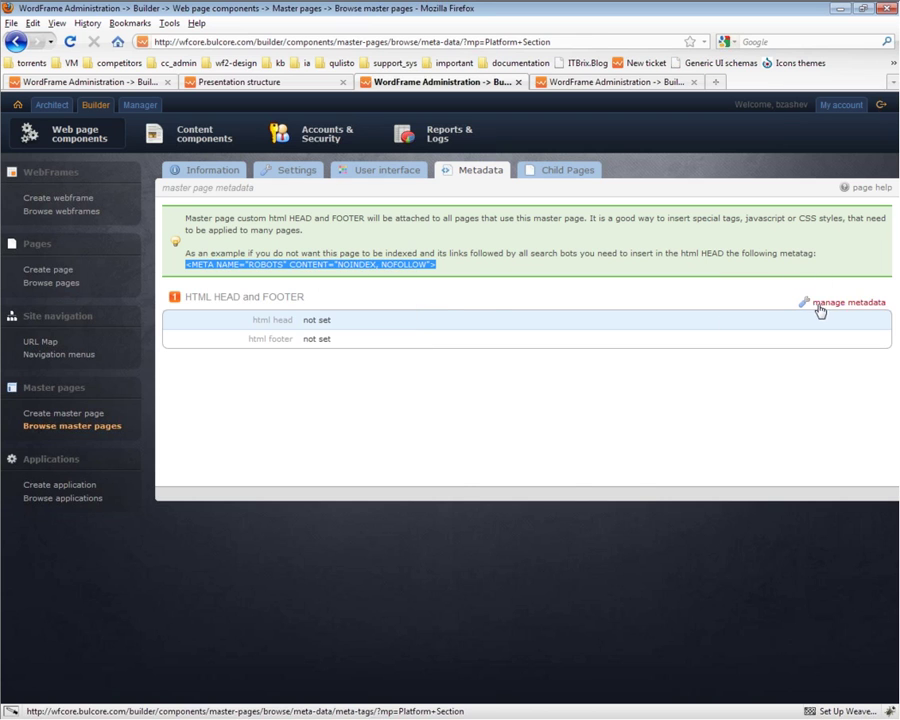
{"action": "left_click", "coordinate": [819, 308]}
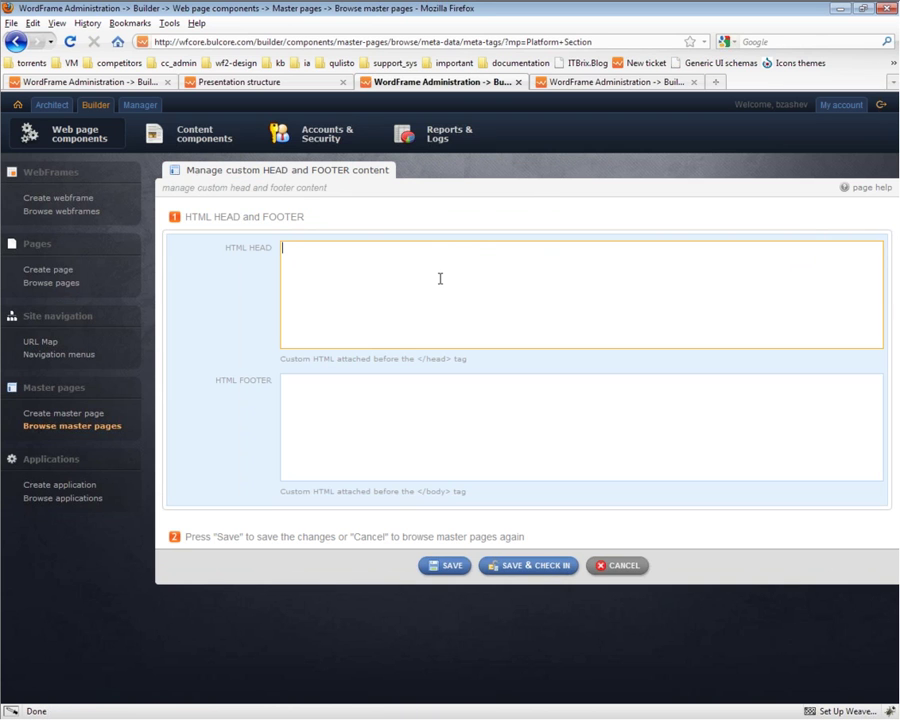
{"action": "key", "text": "ctrl+v"}
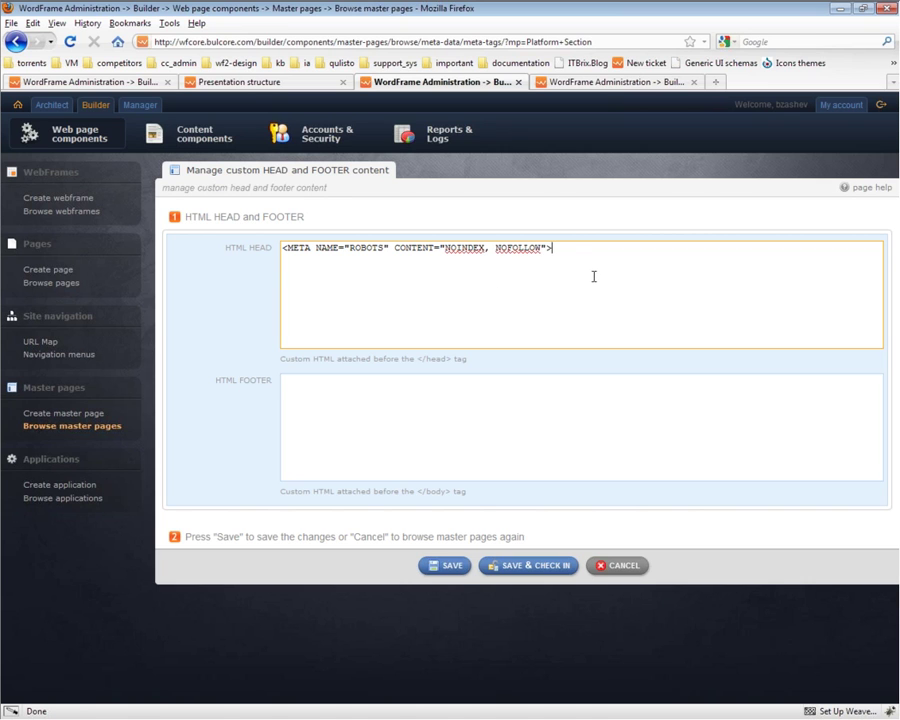
{"action": "left_click_drag", "start_coordinate": [570, 248], "coordinate": [208, 257]}
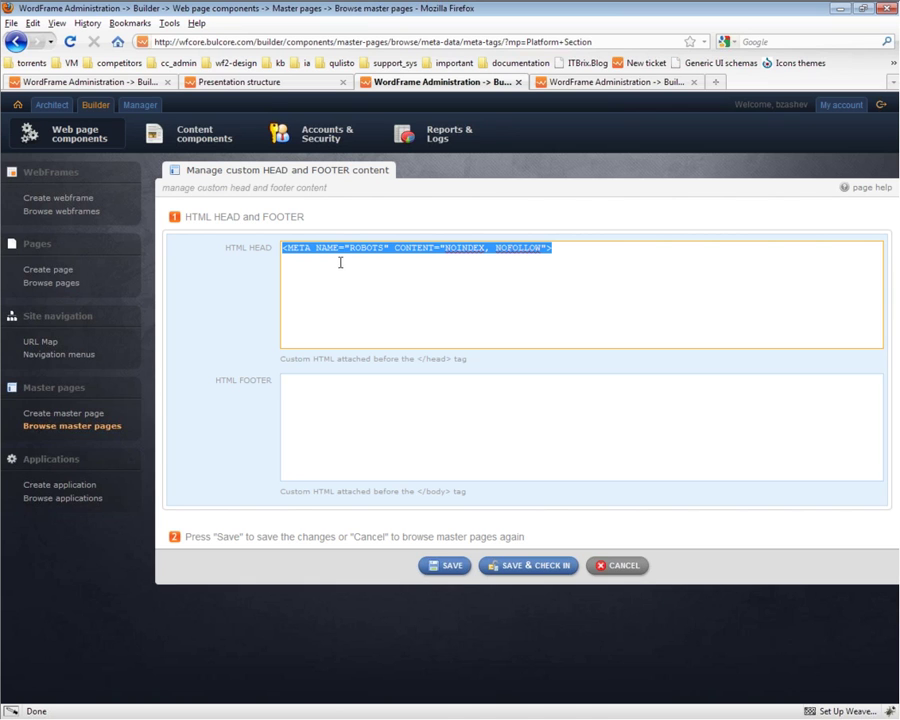
{"action": "left_click", "coordinate": [560, 249]}
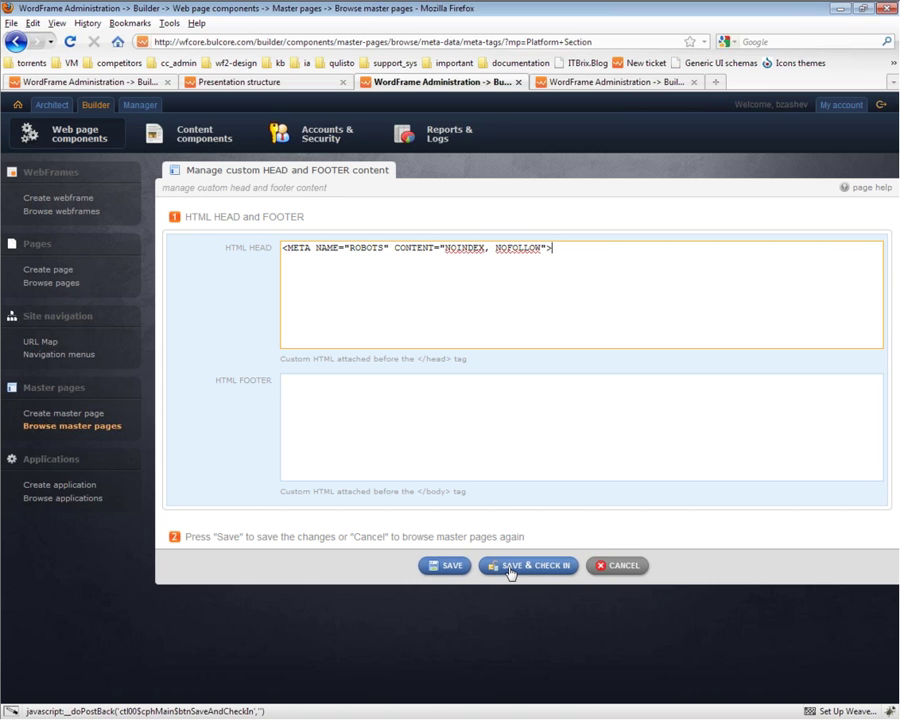
{"action": "left_click", "coordinate": [441, 567]}
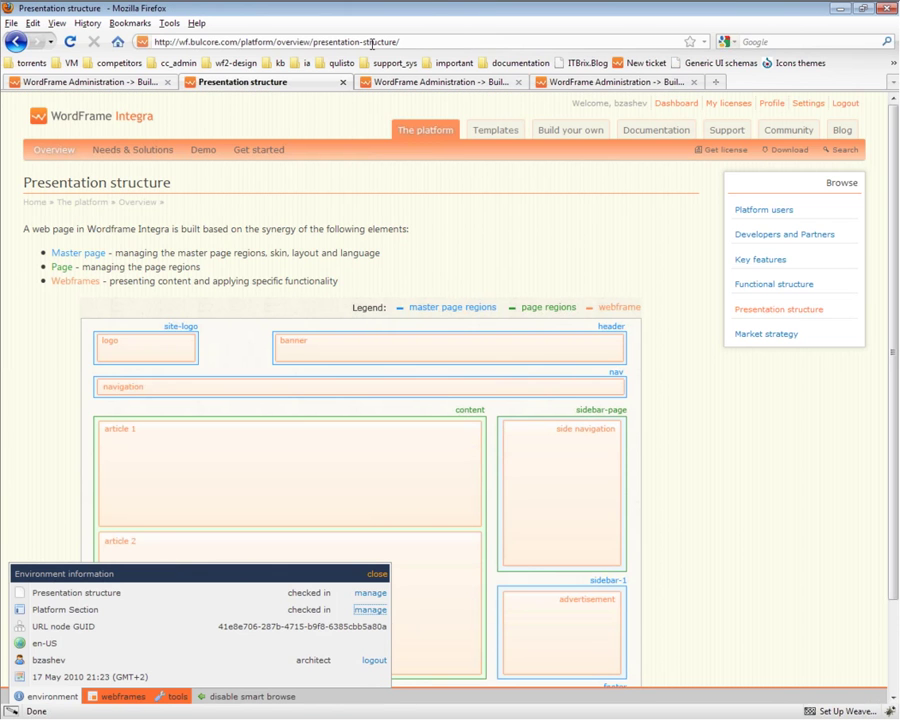
Reload the public Presentation structure page and look for the ROBOTS meta tag in its page source
{"action": "left_click", "coordinate": [371, 42]}
{"action": "key", "text": "Return"}
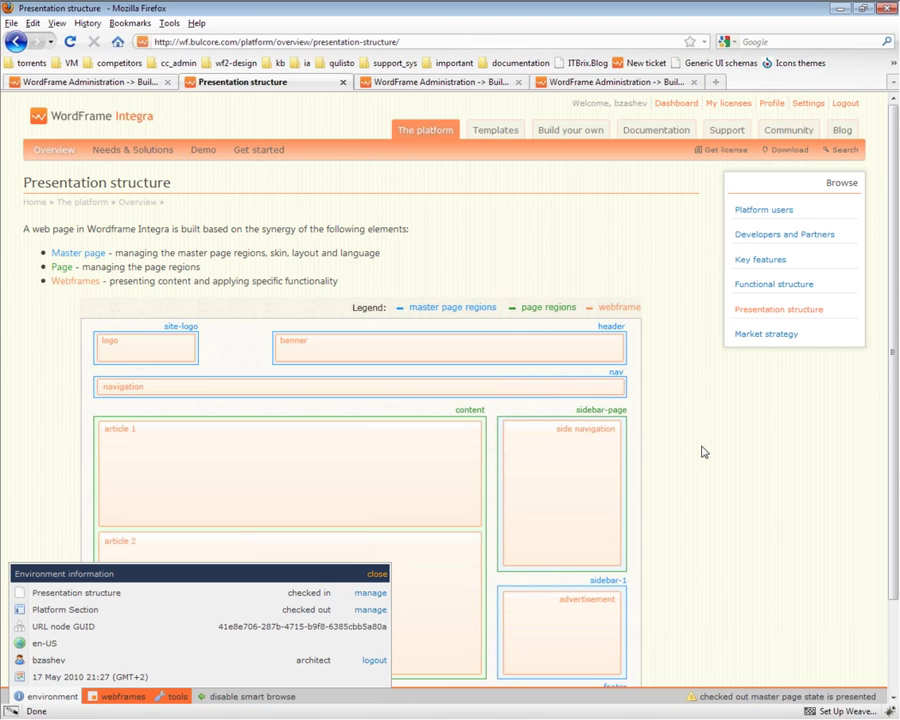
{"action": "key", "text": "ctrl+u"}
{"action": "mouse_move", "coordinate": [291, 102]}
{"action": "left_mouse_down"}
{"action": "mouse_move", "coordinate": [1, 104]}
{"action": "mouse_move", "coordinate": [280, 103]}
{"action": "left_mouse_up"}
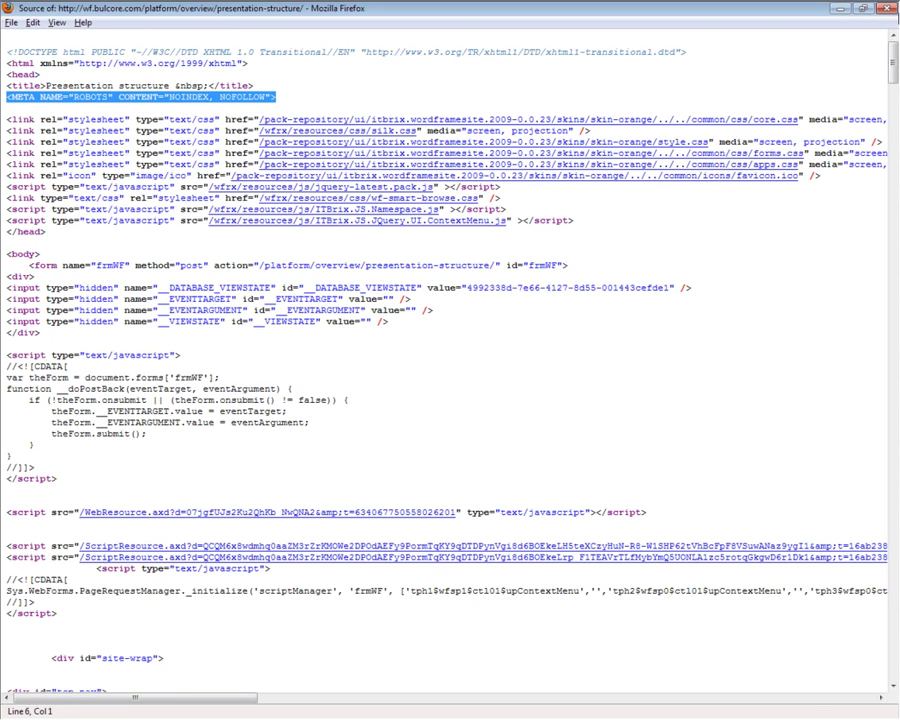
{"action": "key", "text": "ctrl+w"}
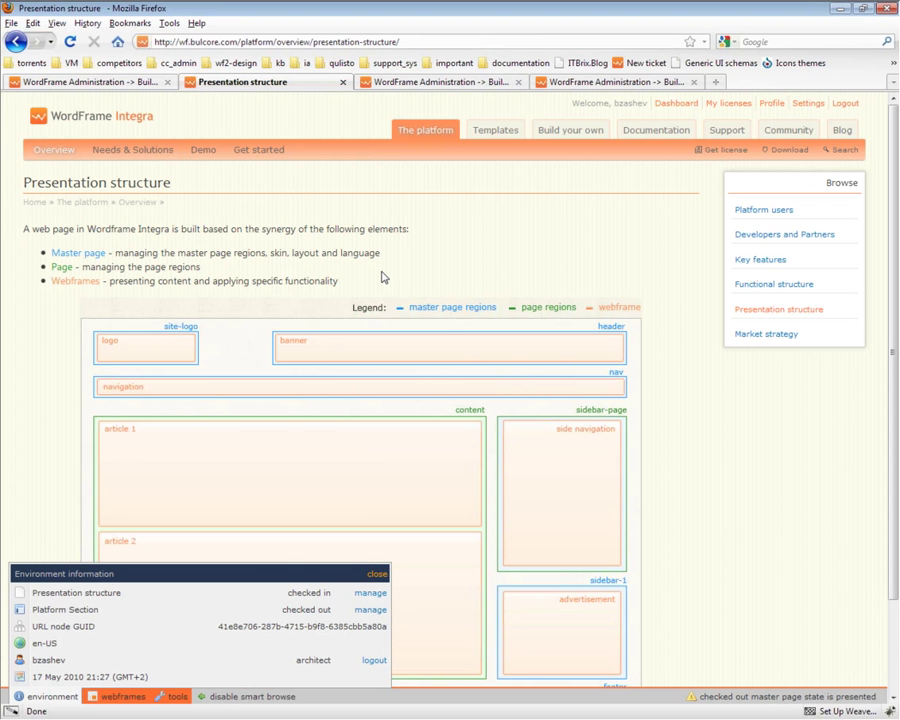
Return to the master page administration and undo the check-out of the Platform Section master page
{"action": "key", "text": "ctrl+Tab"}
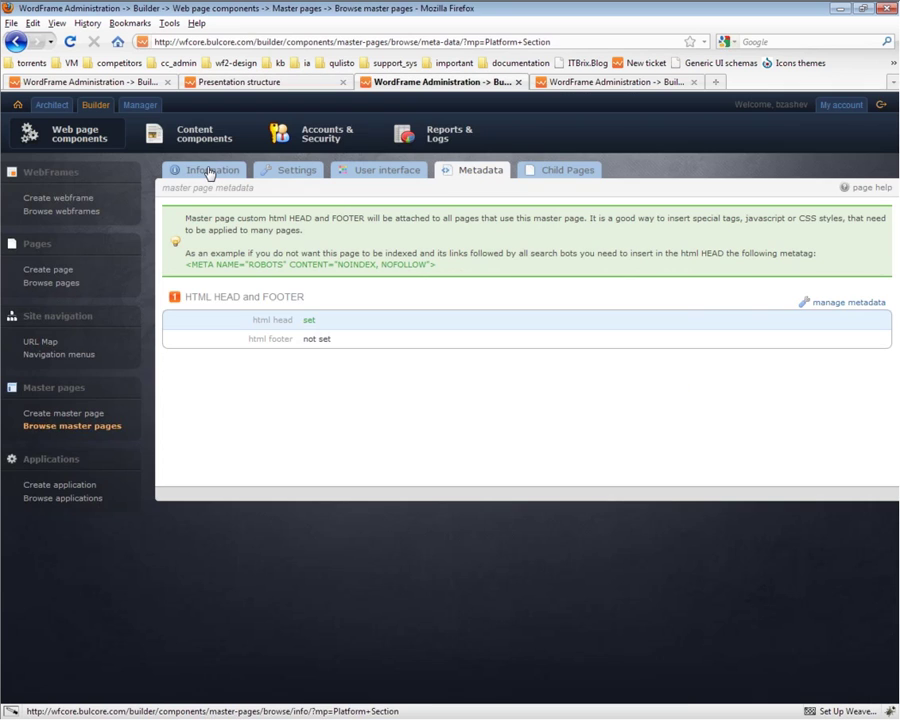
{"action": "left_click", "coordinate": [209, 172]}
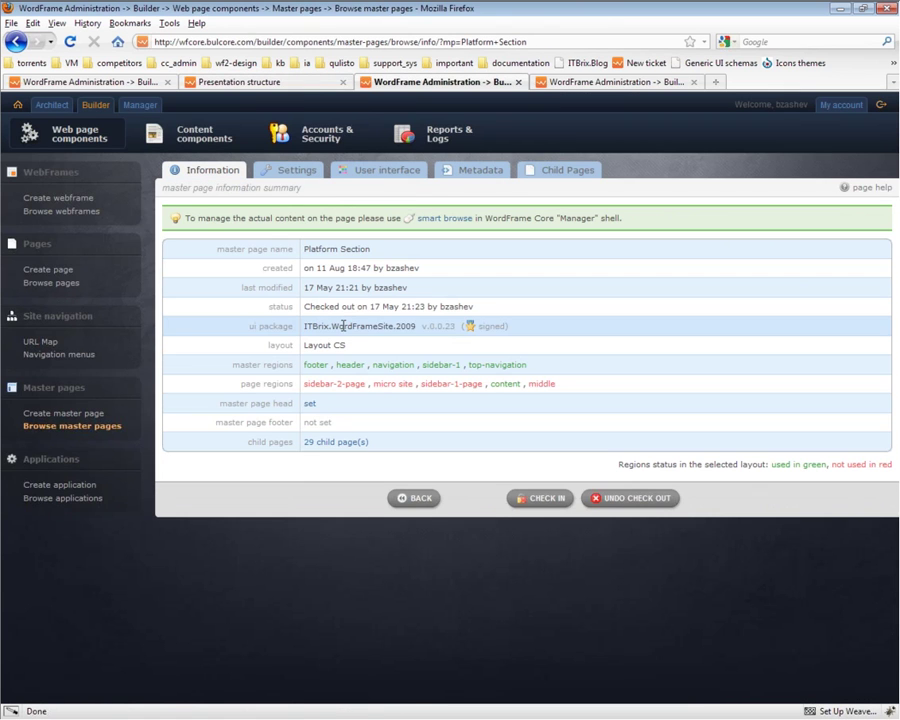
{"action": "left_click", "coordinate": [646, 508]}
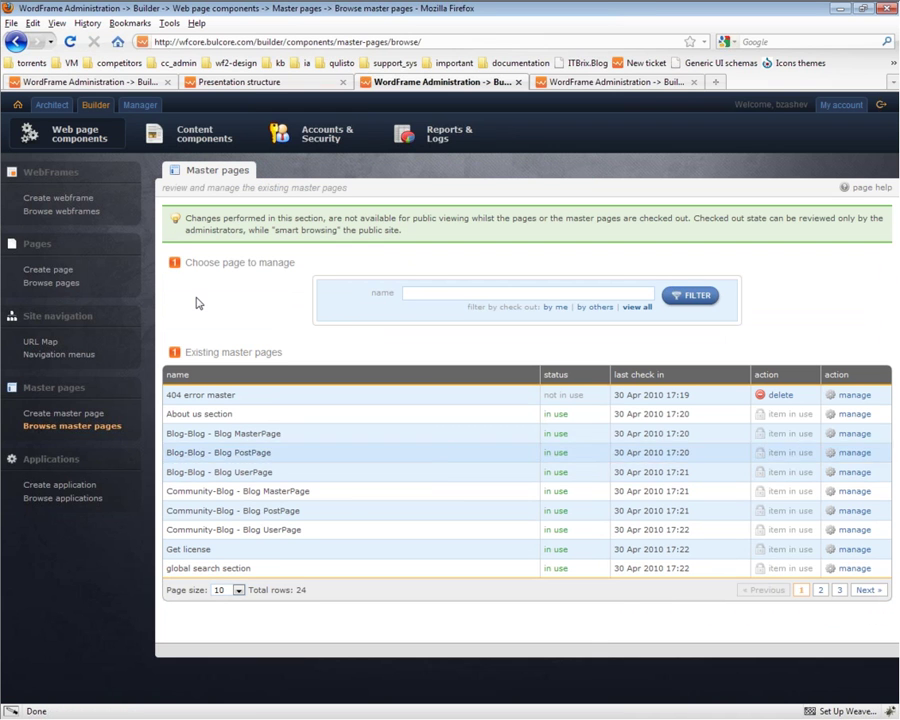
Check out the Access denied page from the existing pages and open its user interface settings
{"action": "left_click", "coordinate": [54, 289]}
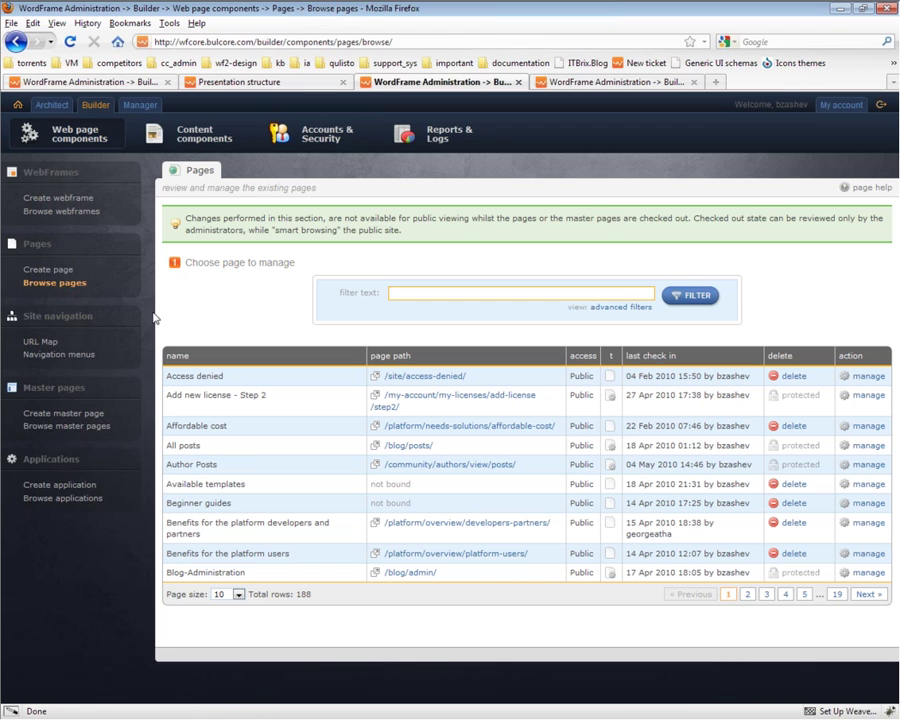
{"action": "left_click", "coordinate": [863, 376]}
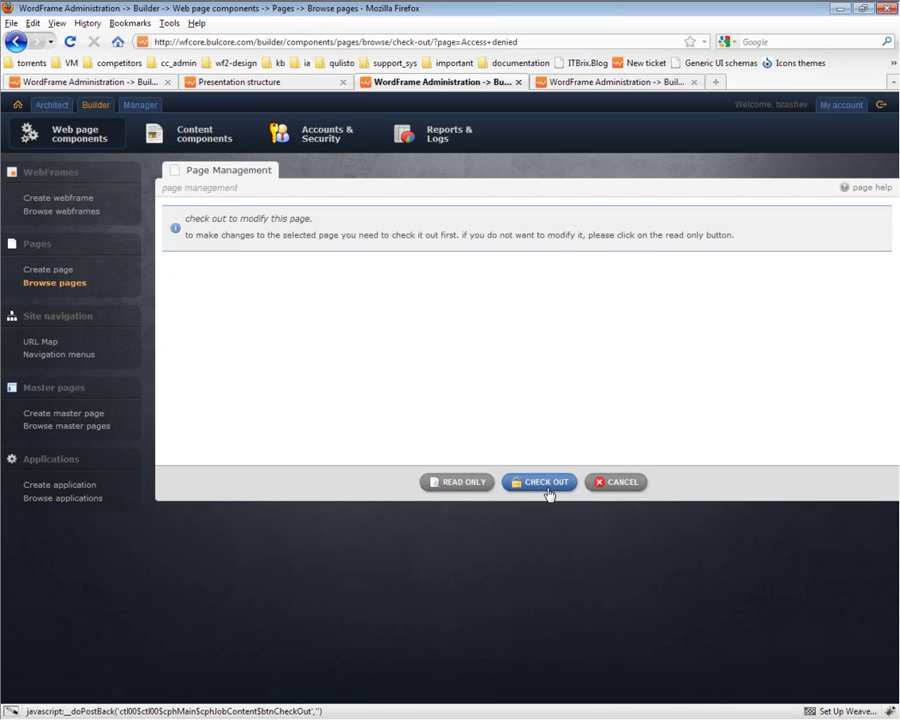
{"action": "key", "text": "Return"}
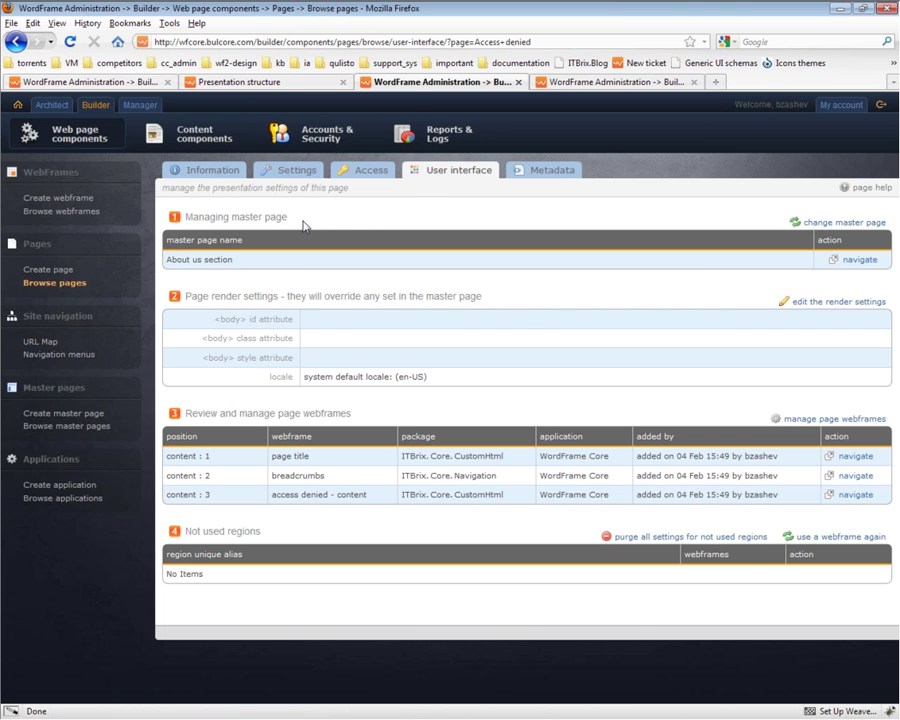
Review which master page manages the Access denied page in its user interface settings
{"action": "left_click_drag", "start_coordinate": [288, 217], "coordinate": [210, 217]}
{"action": "left_click", "coordinate": [432, 200]}
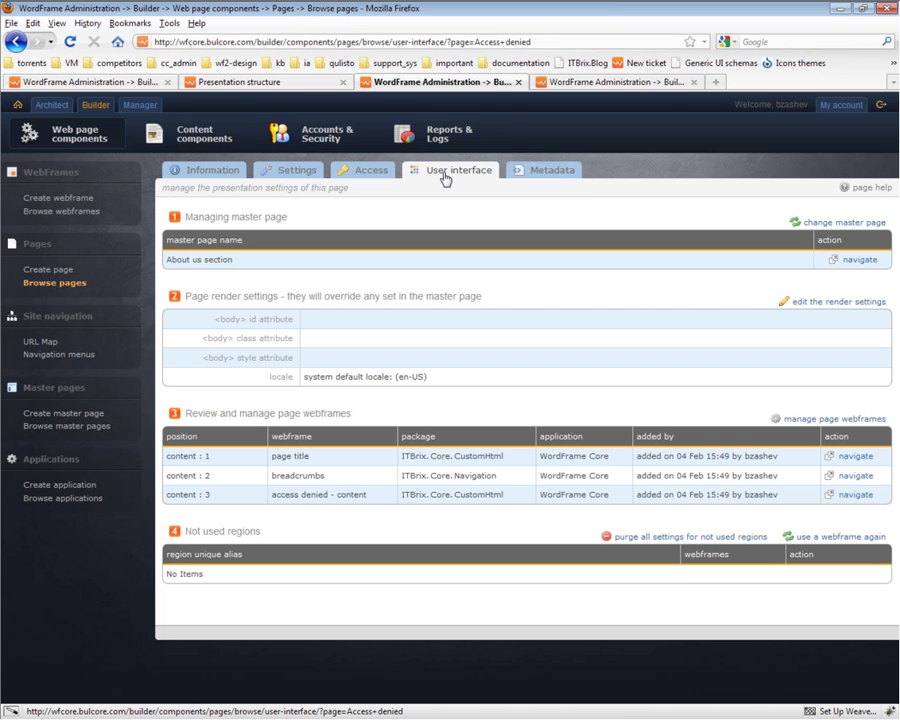
{"action": "left_click_drag", "start_coordinate": [242, 261], "coordinate": [170, 264]}
{"action": "left_click", "coordinate": [284, 214]}
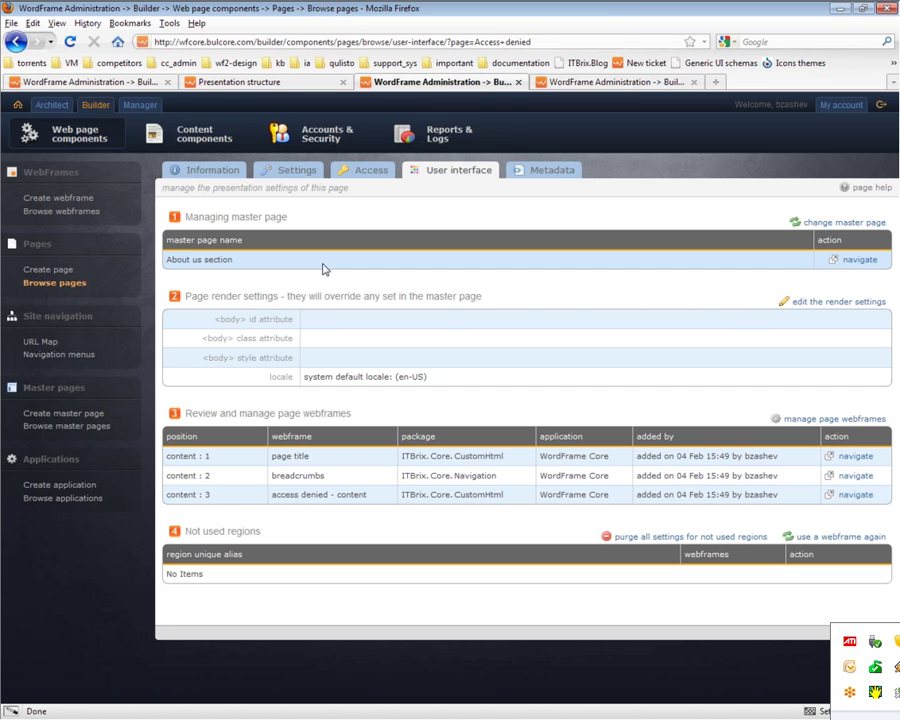
{"action": "right_click", "coordinate": [897, 667]}
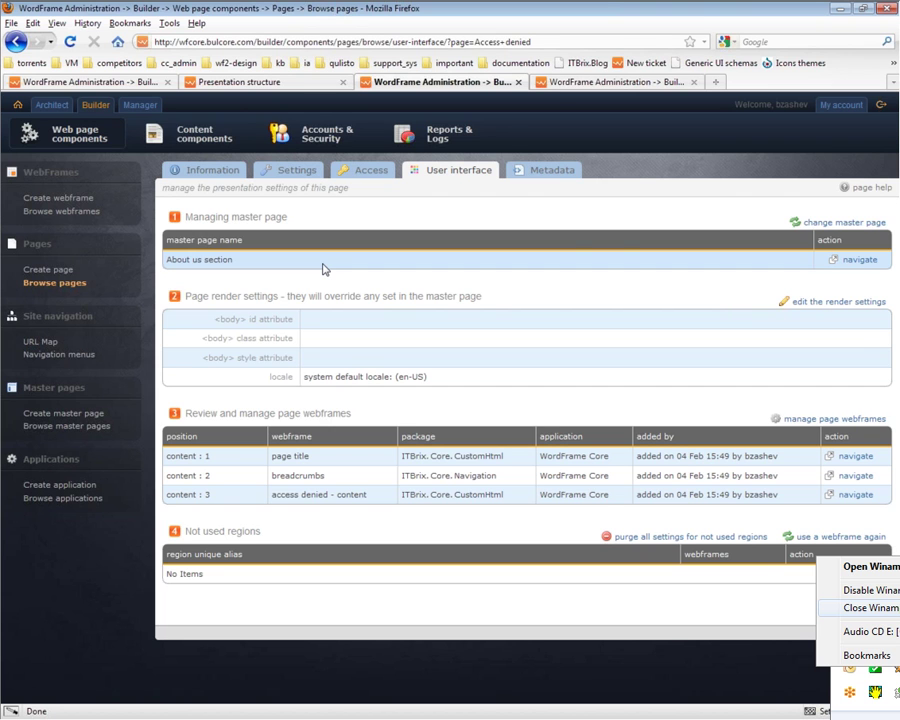
{"action": "left_click", "coordinate": [323, 269]}
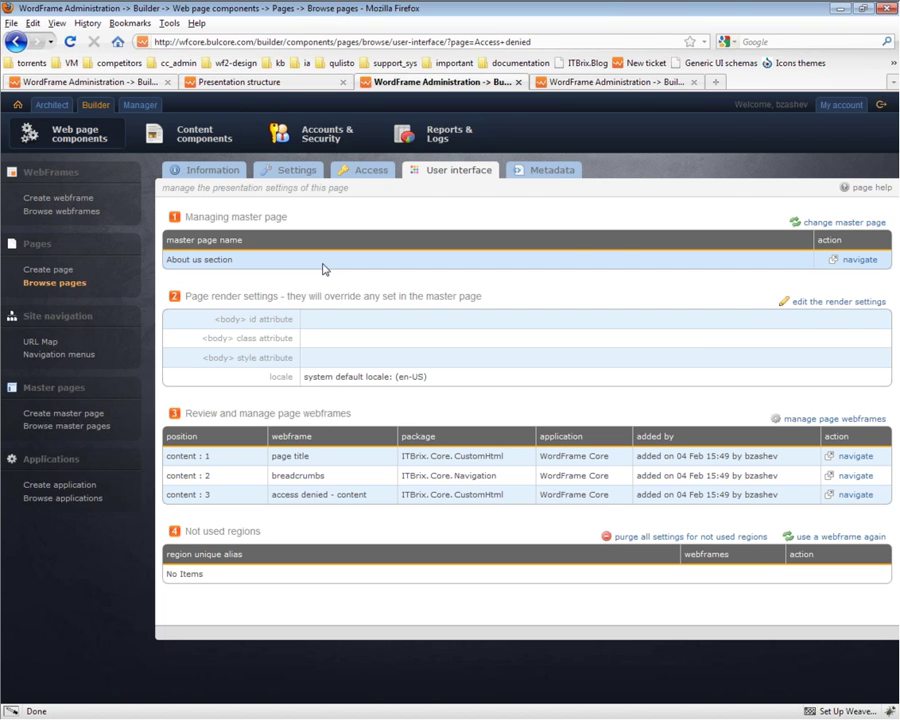